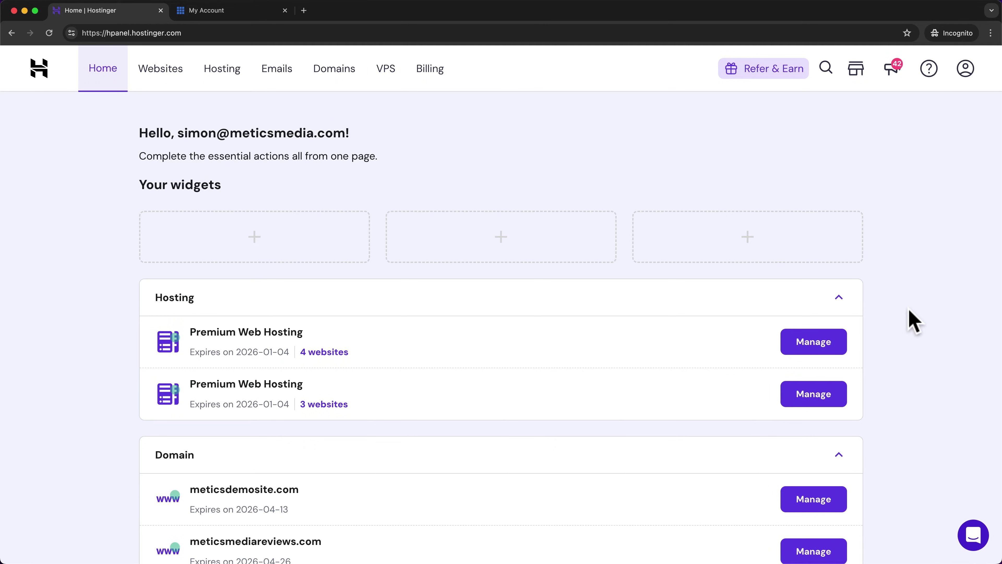
Go to Domains and open the 'Transfer an existing domain' page
{"action": "left_click", "coordinate": [345, 79]}
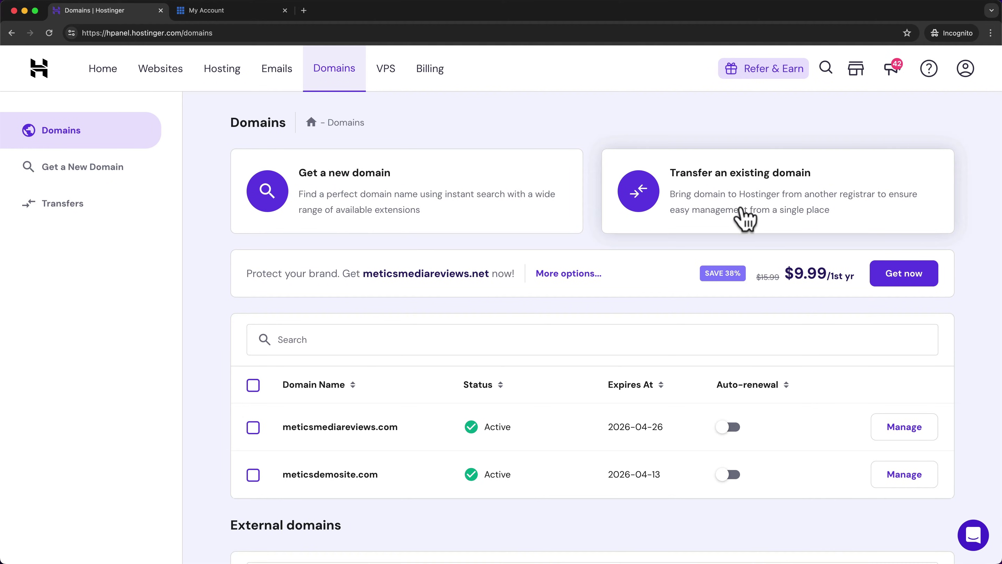
{"action": "left_click", "coordinate": [745, 215]}
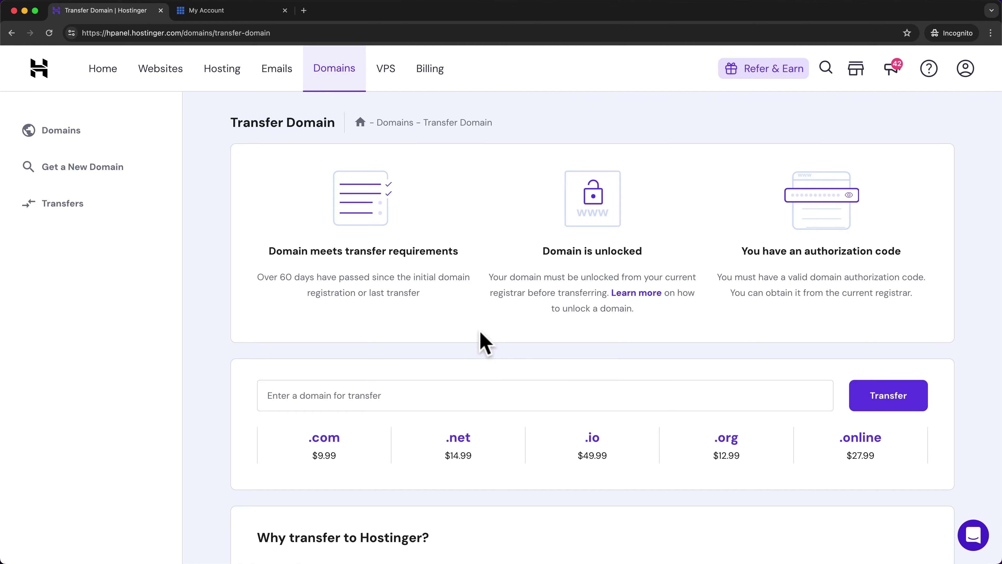
{"action": "left_click_drag", "start_coordinate": [279, 277], "coordinate": [416, 292]}
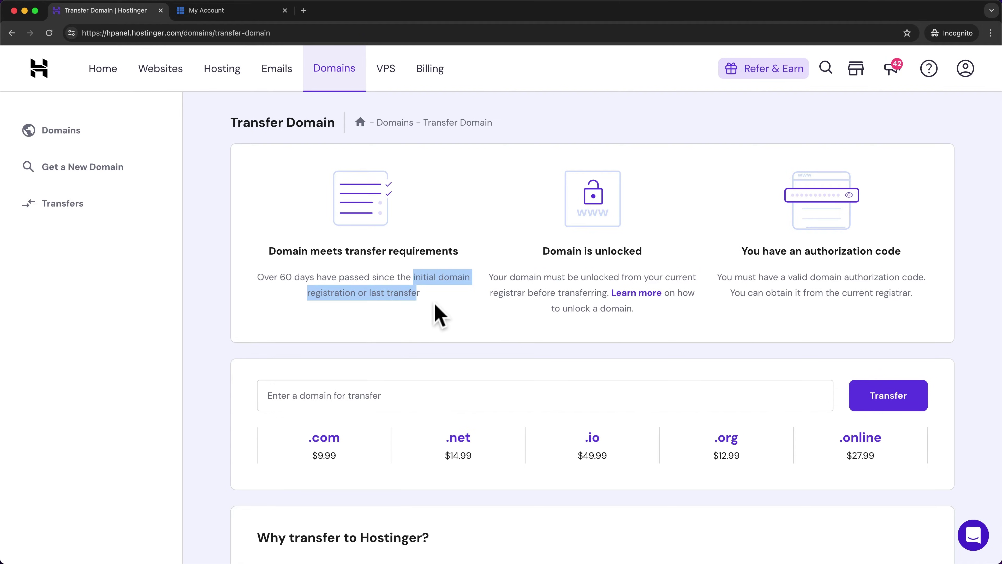
{"action": "left_click", "coordinate": [436, 305]}
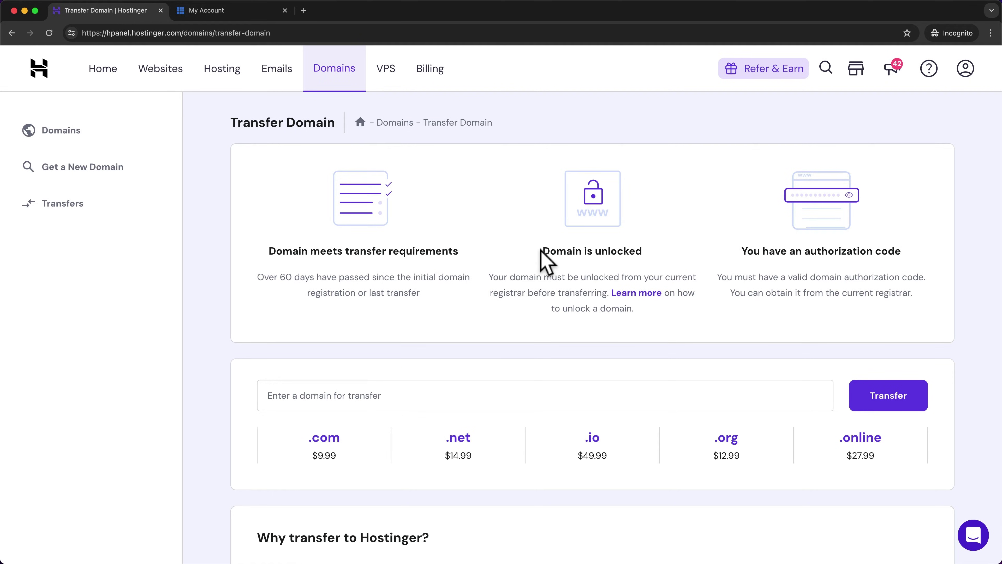
{"action": "left_click_drag", "start_coordinate": [540, 252], "coordinate": [651, 253]}
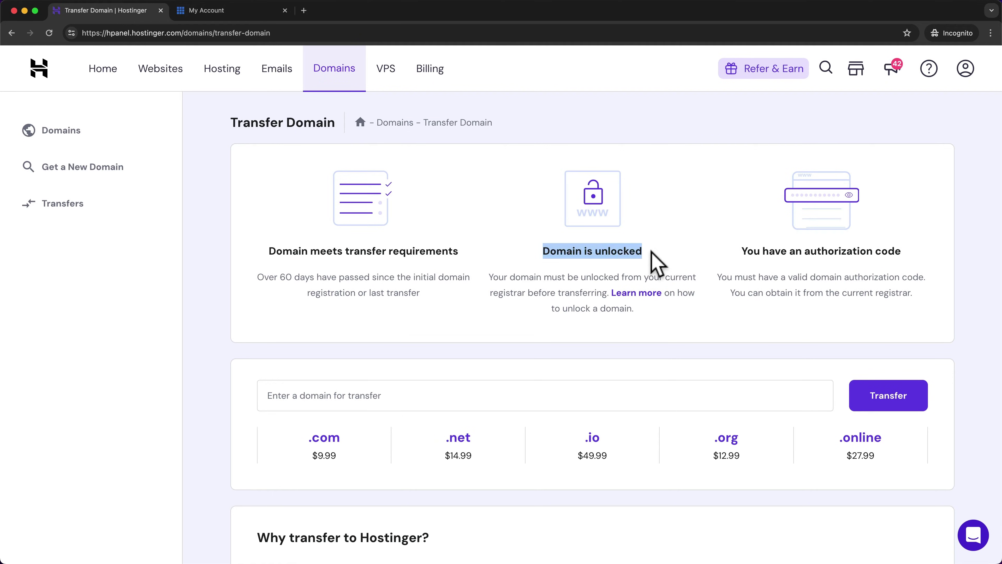
{"action": "left_click", "coordinate": [603, 270]}
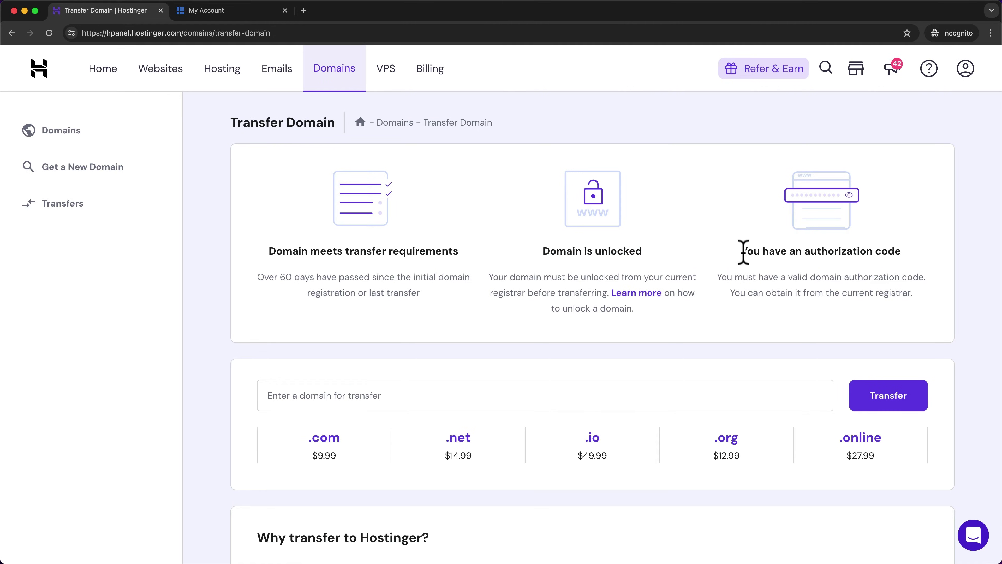
{"action": "left_click_drag", "start_coordinate": [742, 251], "coordinate": [904, 256]}
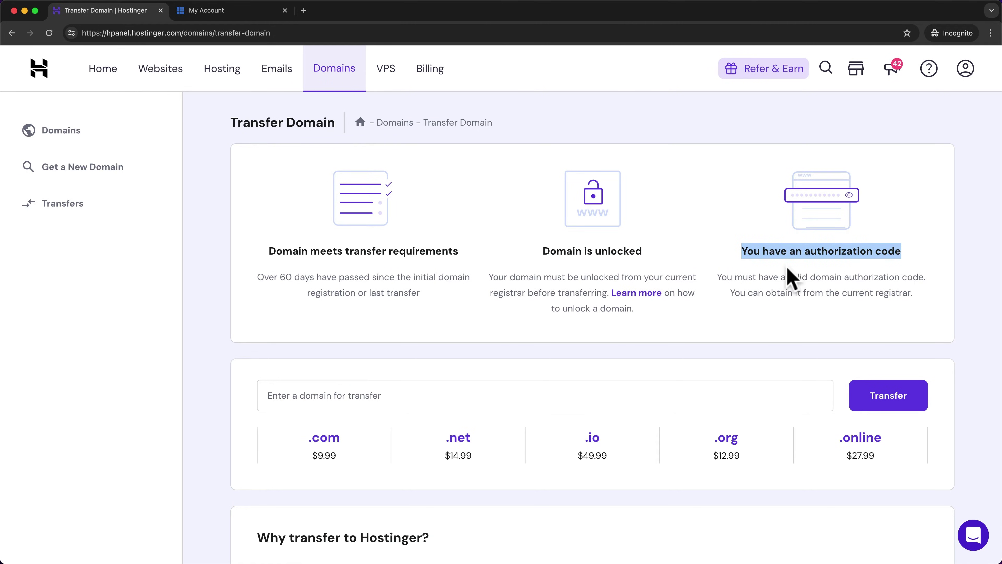
{"action": "left_click", "coordinate": [692, 316]}
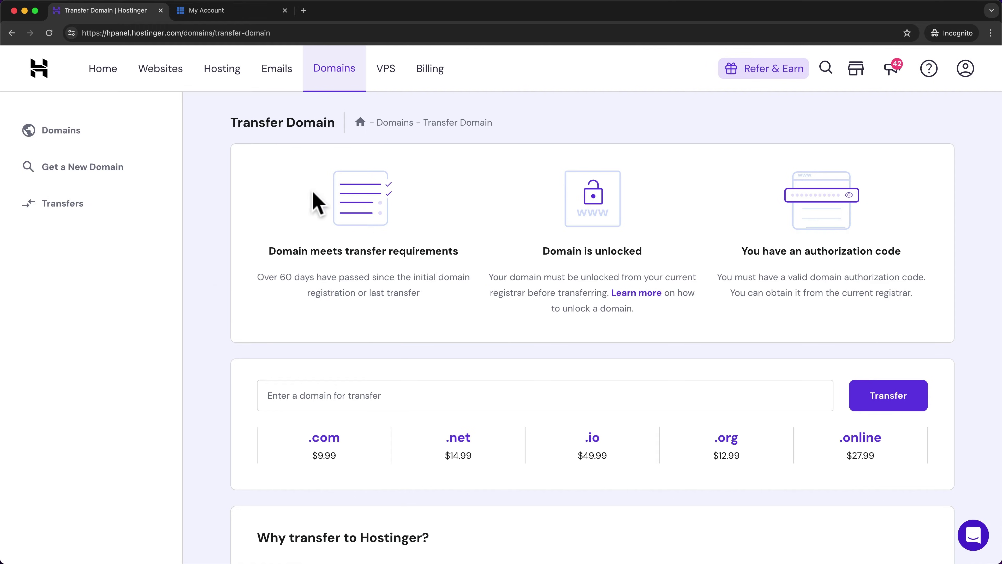
Turn off Domain Locked for meticstutorials.com under Bluehost's Transfer or Move Domain settings
{"action": "left_click", "coordinate": [247, 12]}
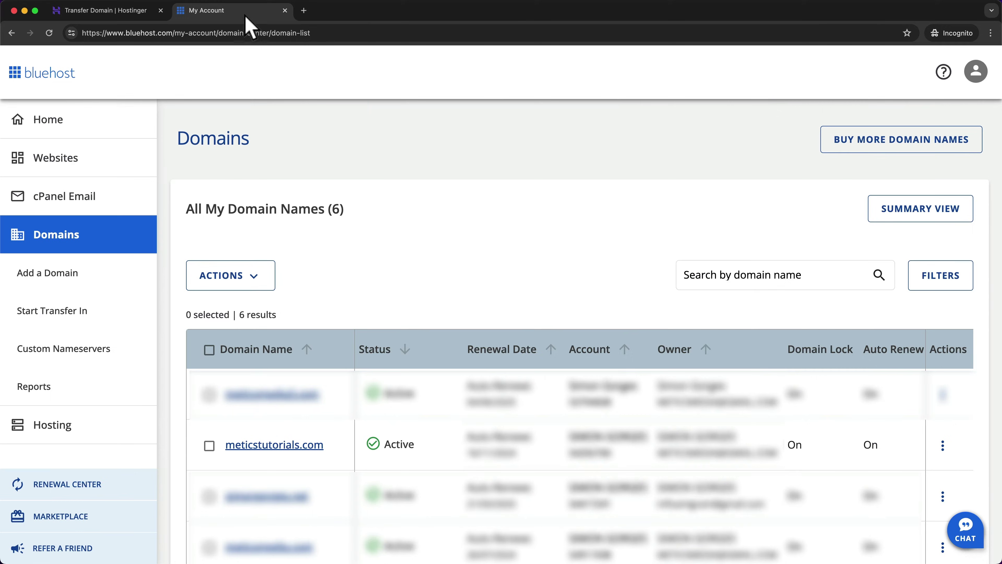
{"action": "left_click", "coordinate": [285, 445]}
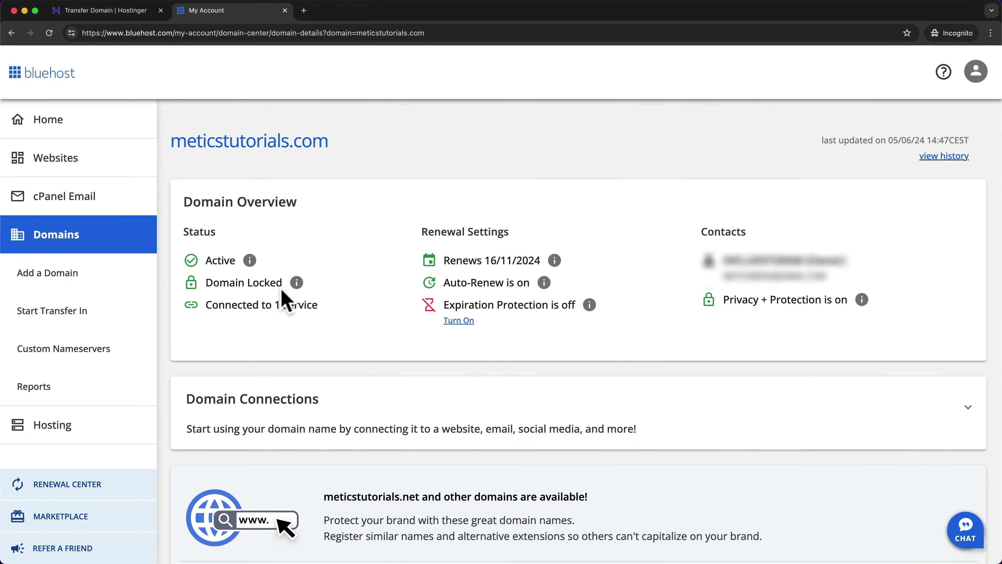
{"action": "scroll", "coordinate": [286, 302], "scroll_direction": "down", "scroll_amount": 10}
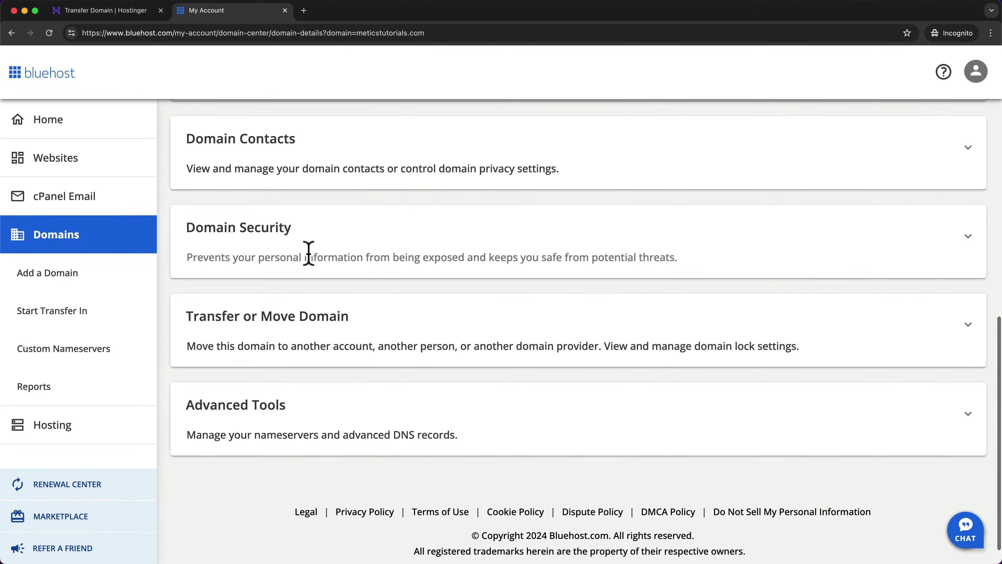
{"action": "left_click", "coordinate": [323, 328]}
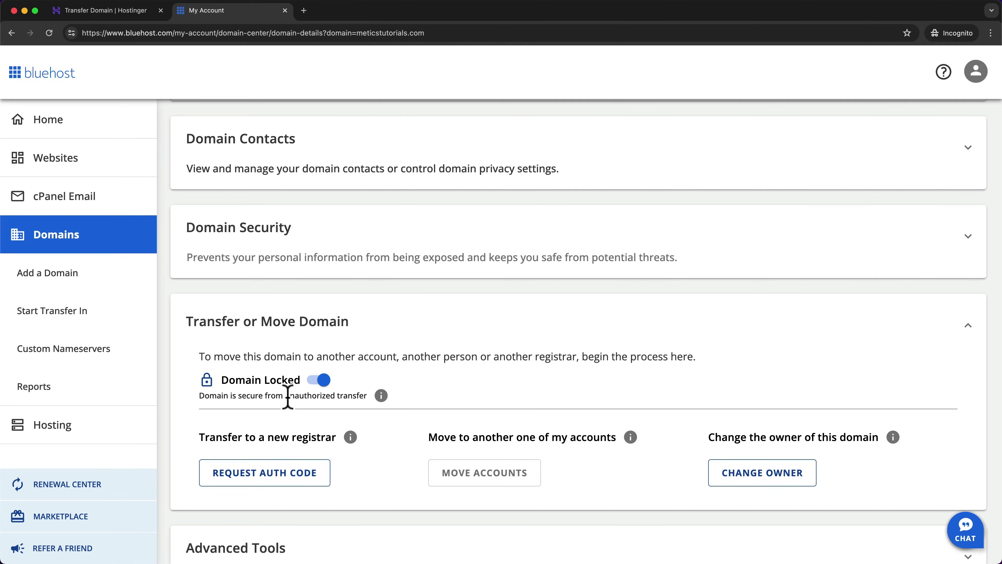
{"action": "left_click", "coordinate": [323, 380]}
{"action": "scroll", "coordinate": [393, 380], "scroll_direction": "down", "scroll_amount": 2}
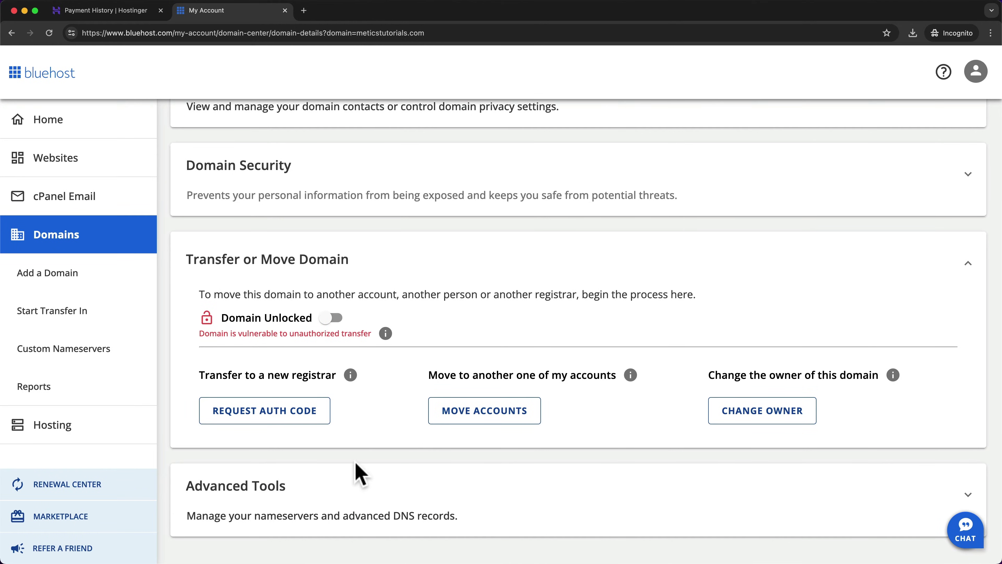
Request meticstutorials.com's auth code with reason 'I found a better price' and have it e-mailed
{"action": "left_click", "coordinate": [289, 414]}
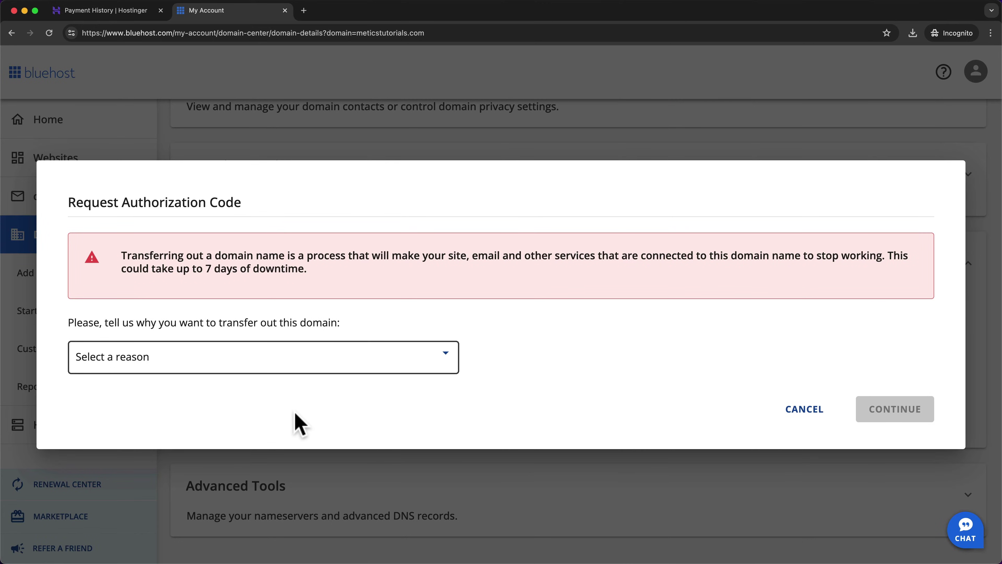
{"action": "left_click", "coordinate": [439, 359]}
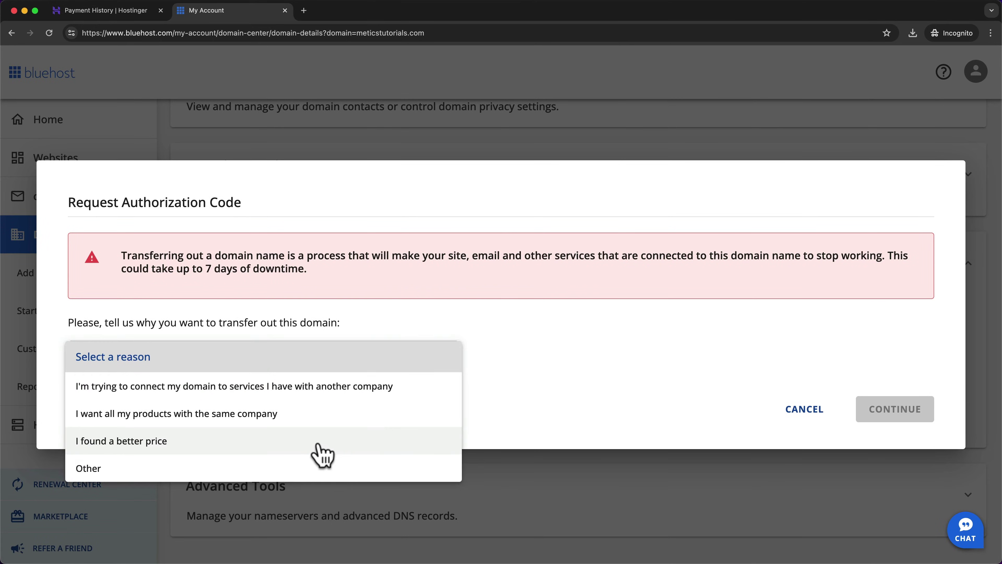
{"action": "left_click", "coordinate": [277, 442]}
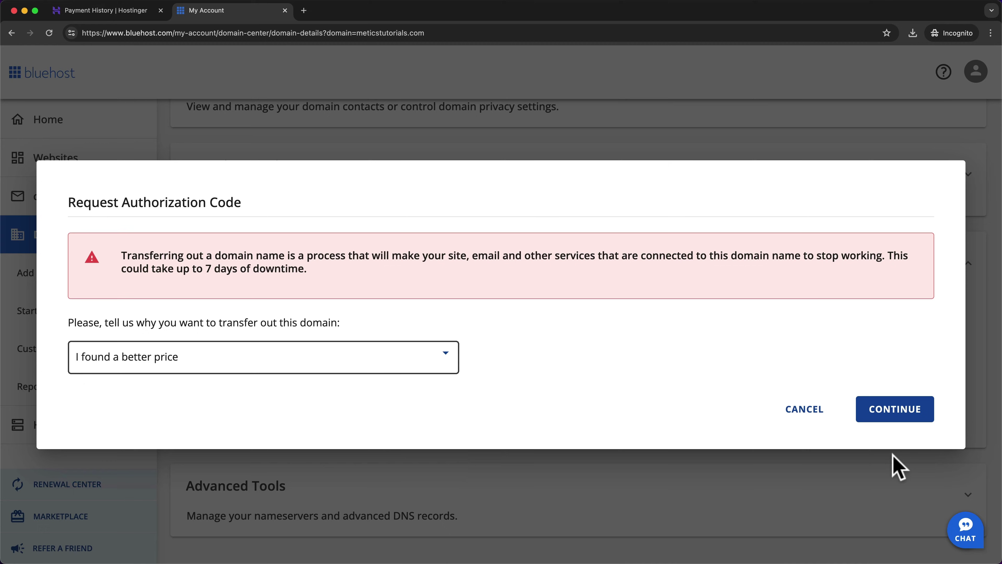
{"action": "left_click", "coordinate": [894, 418]}
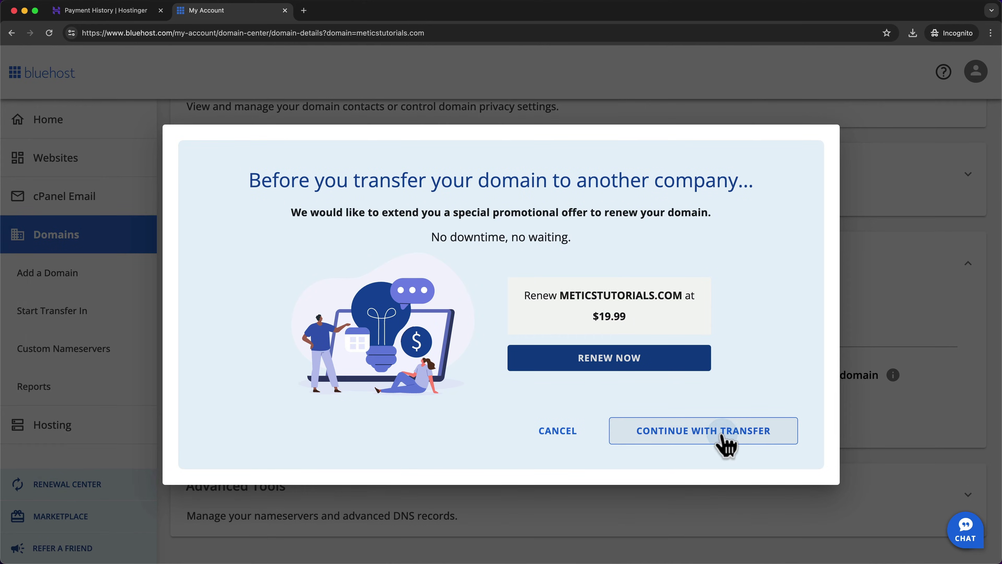
{"action": "left_click", "coordinate": [726, 443]}
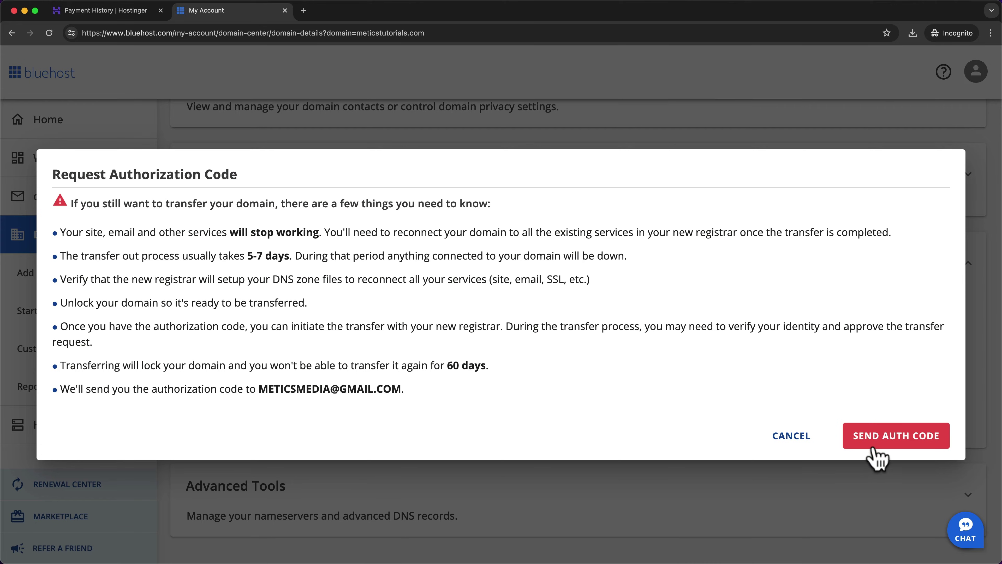
{"action": "left_click", "coordinate": [877, 438]}
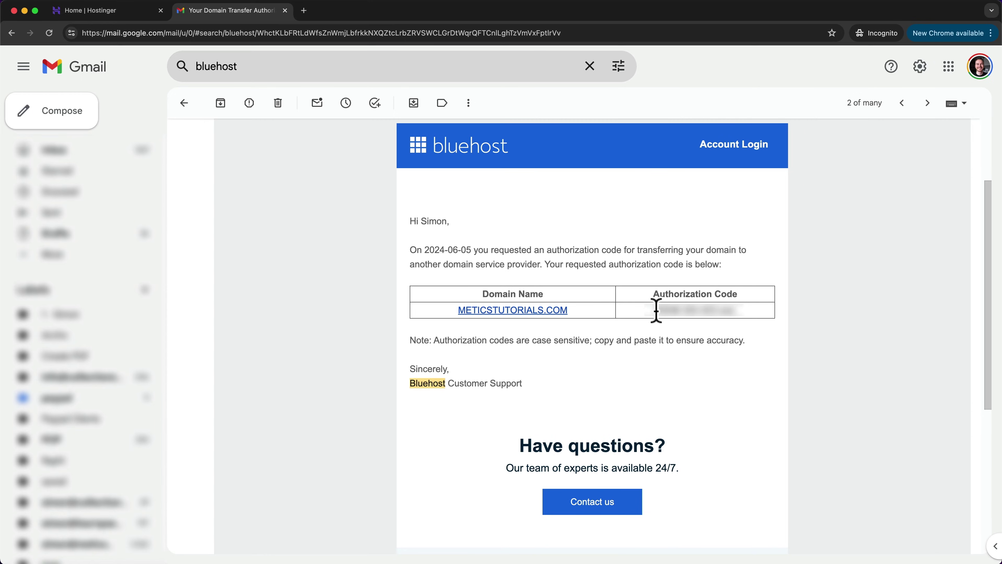
Copy the authorization code from the Bluehost e-mail and return to Hostinger
{"action": "left_click_drag", "start_coordinate": [655, 311], "coordinate": [734, 308]}
{"action": "right_click", "coordinate": [718, 311]}
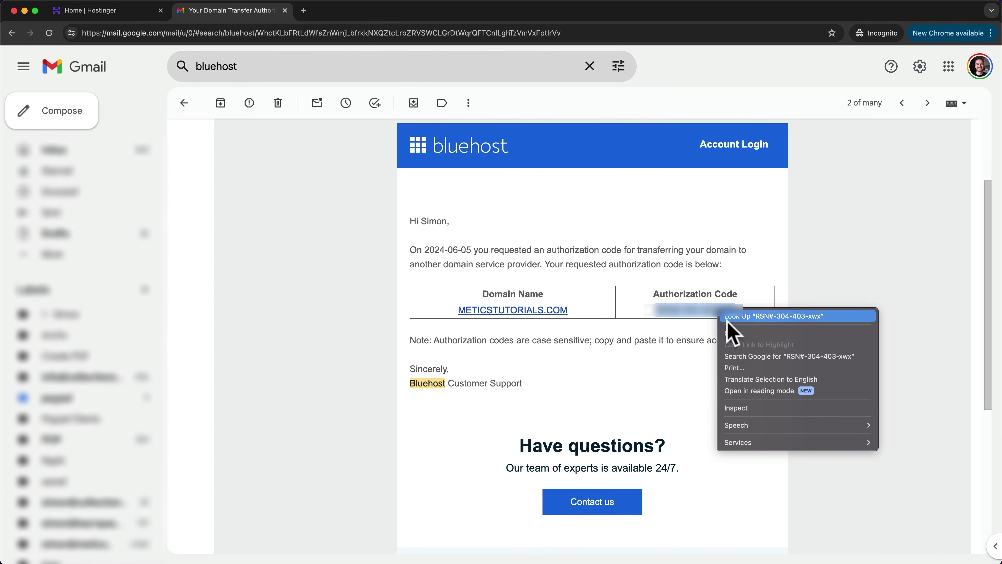
{"action": "left_click", "coordinate": [732, 332]}
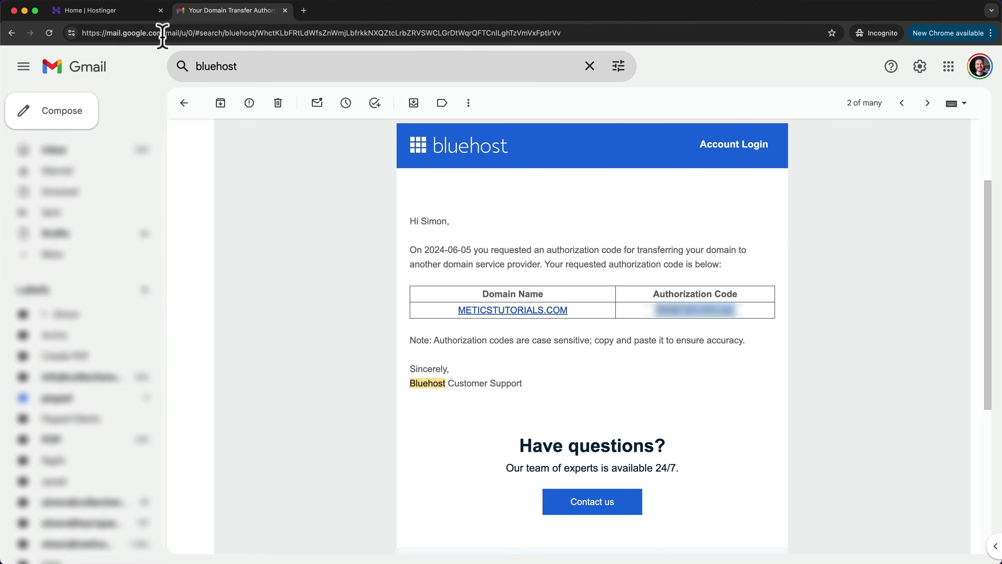
{"action": "left_click", "coordinate": [139, 26]}
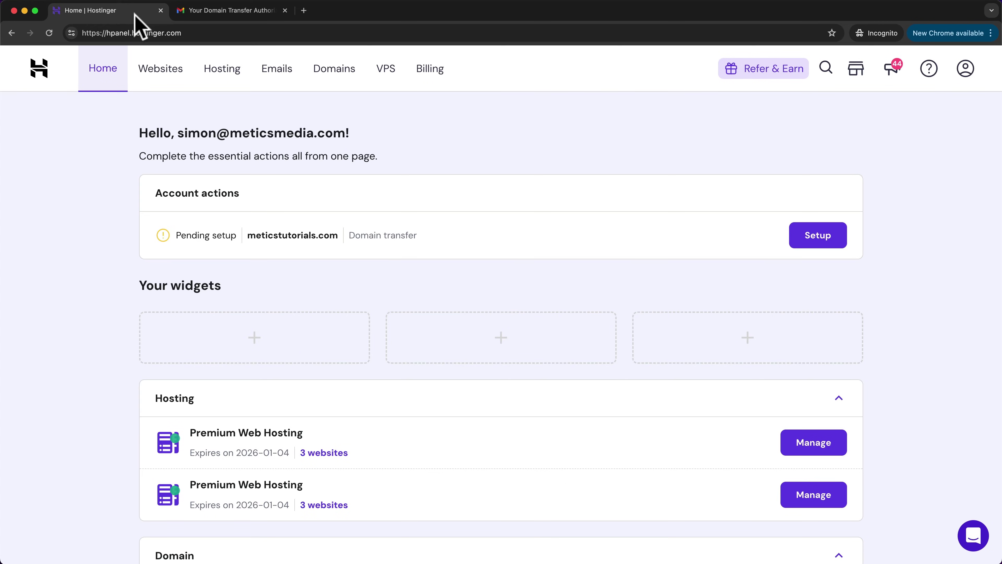
Check meticstutorials.com for transfer, showing it ready at $9.99 with expiry 2025-11-16
{"action": "left_click", "coordinate": [344, 78]}
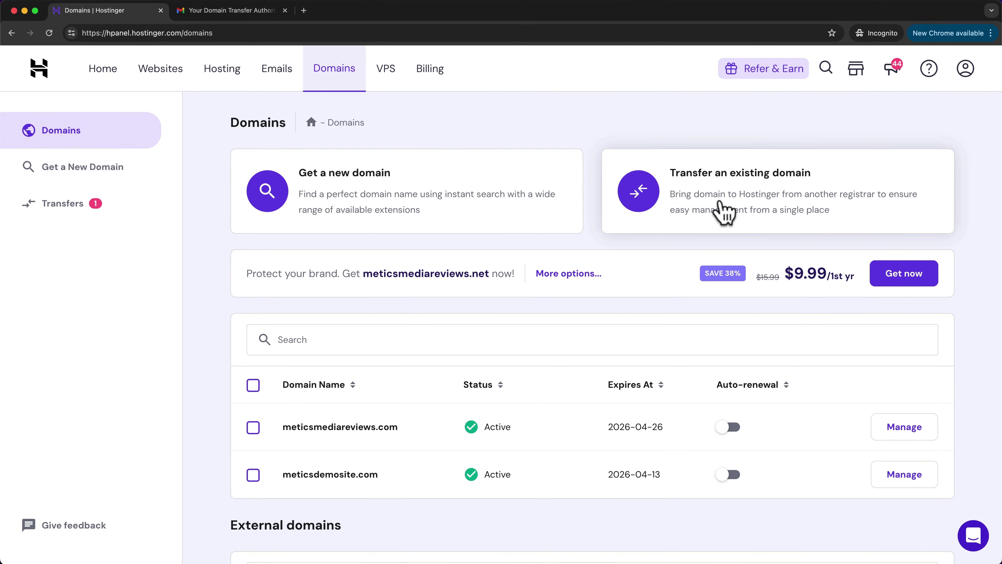
{"action": "left_click", "coordinate": [720, 201]}
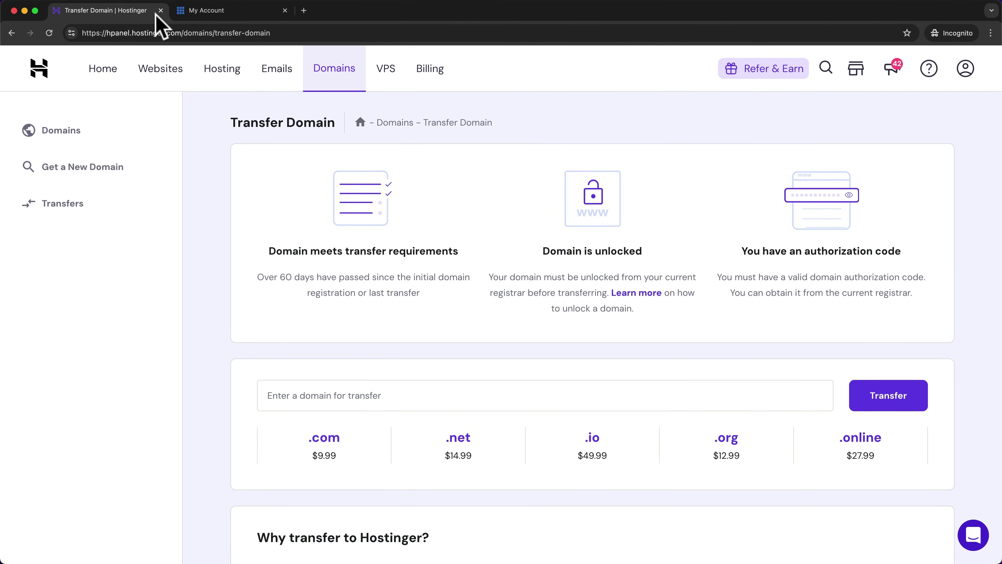
{"action": "left_click", "coordinate": [413, 392]}
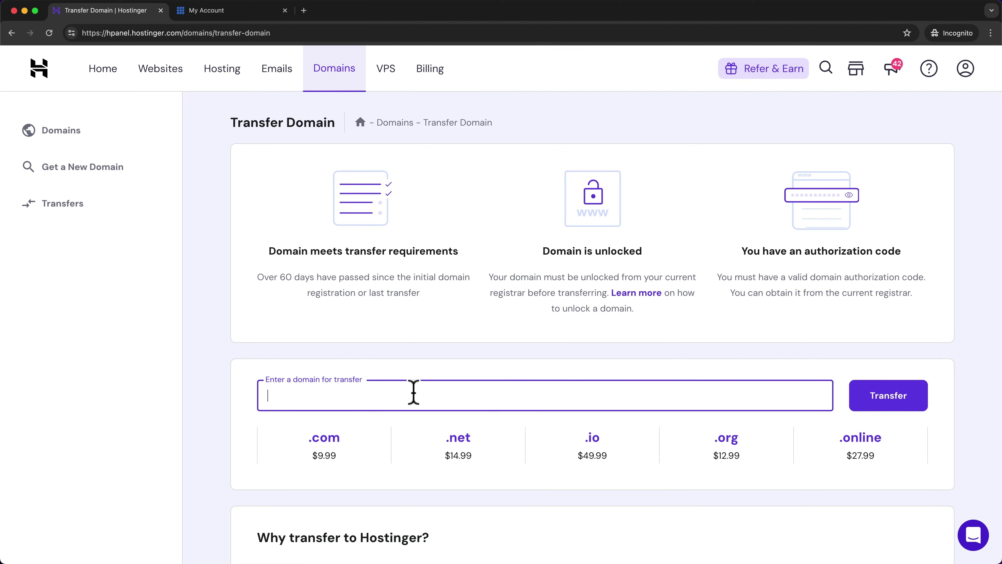
{"action": "type", "text": "meticstutorials.com"}
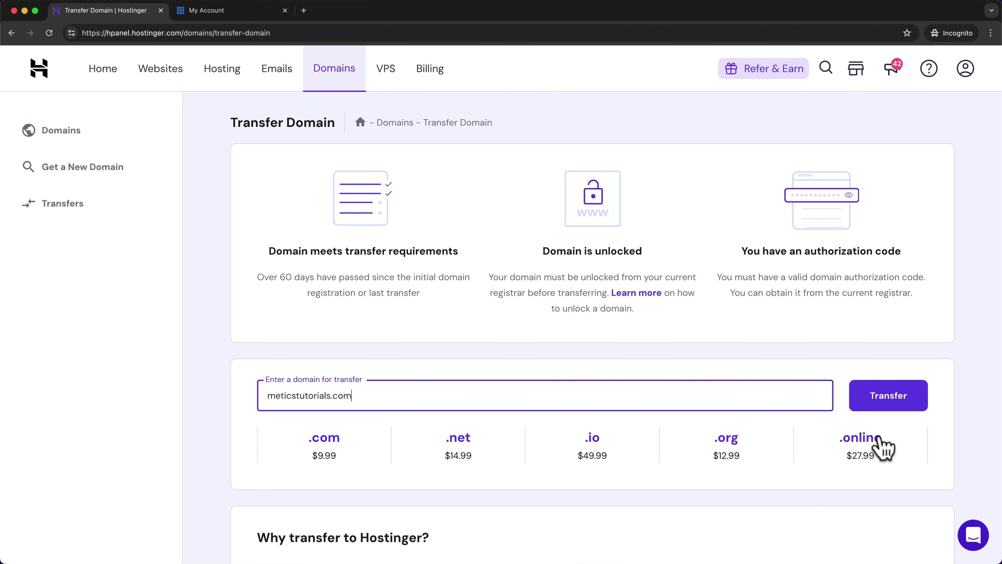
{"action": "left_click", "coordinate": [885, 403]}
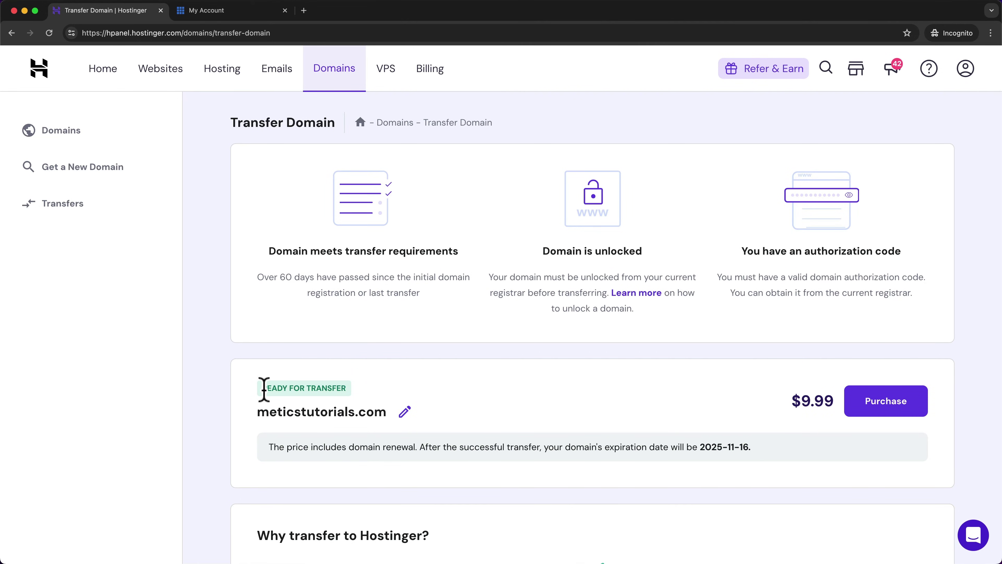
{"action": "left_click_drag", "start_coordinate": [264, 389], "coordinate": [351, 394]}
{"action": "left_click", "coordinate": [537, 410]}
{"action": "left_click", "coordinate": [236, 12]}
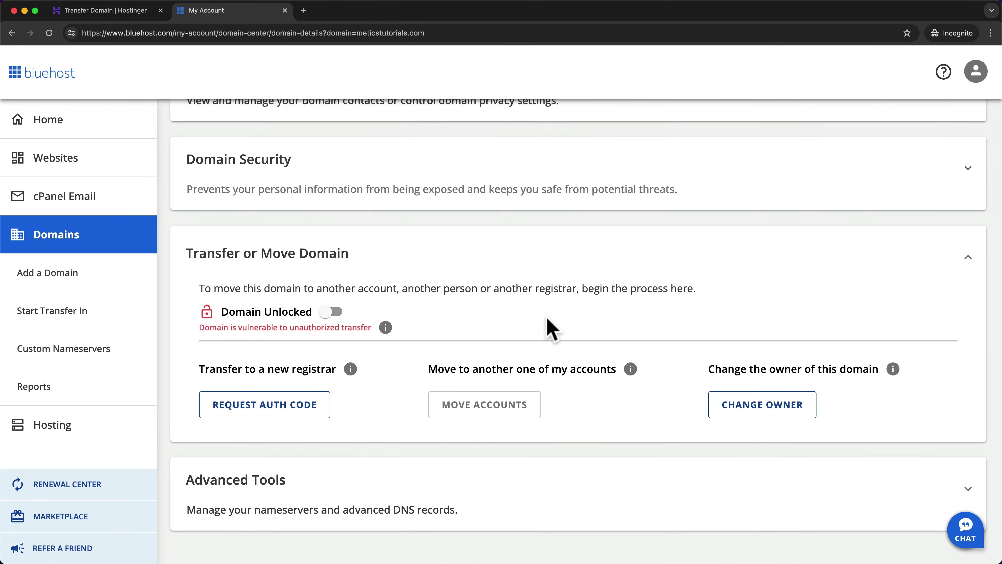
{"action": "scroll", "coordinate": [552, 330], "scroll_direction": "up", "scroll_amount": 15}
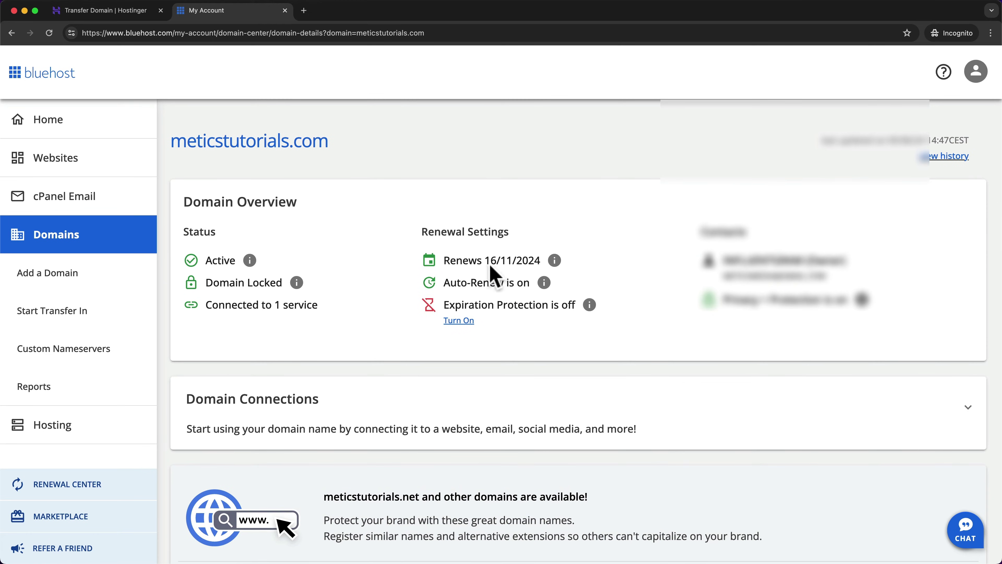
{"action": "left_click_drag", "start_coordinate": [486, 260], "coordinate": [543, 264]}
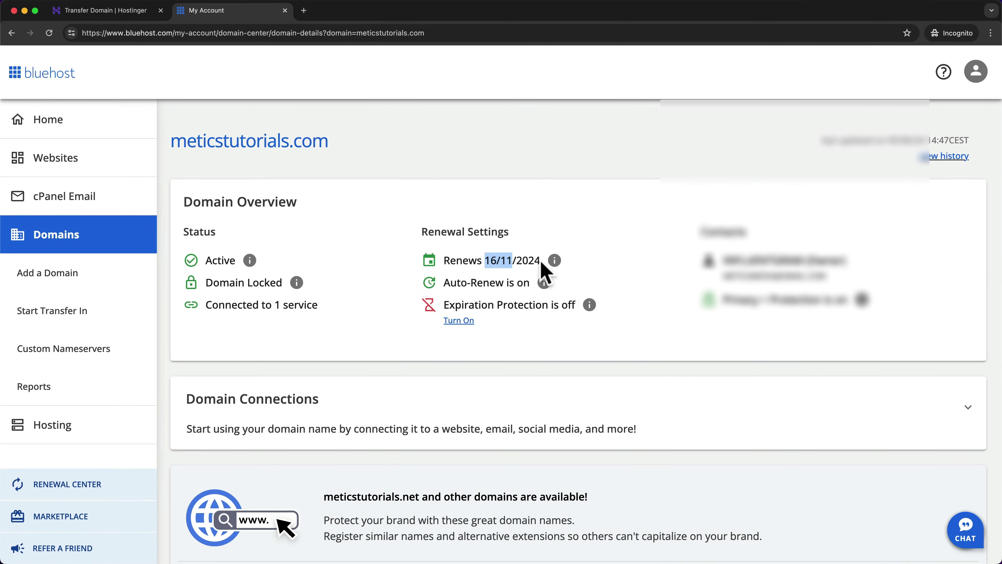
{"action": "left_click", "coordinate": [136, 12]}
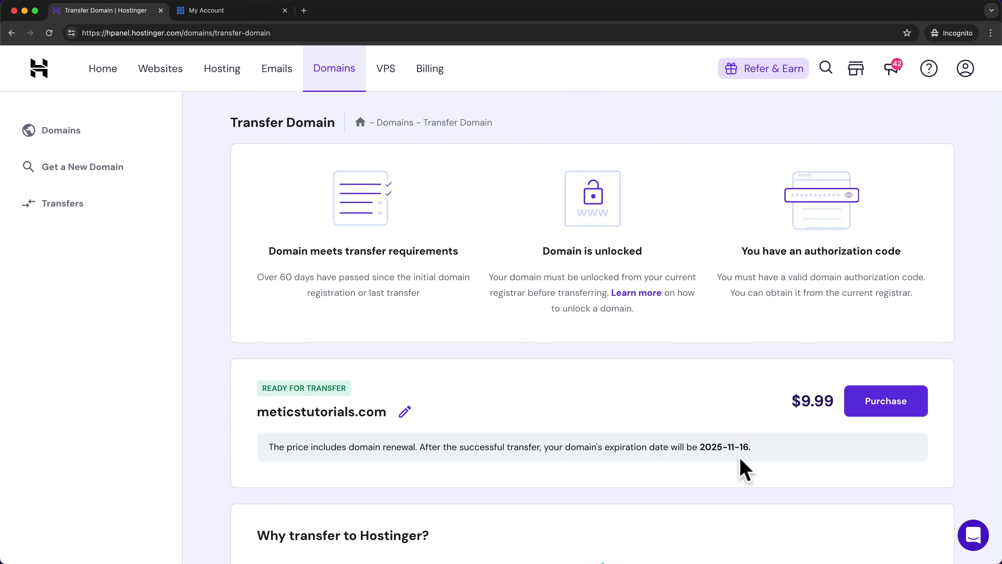
{"action": "left_click_drag", "start_coordinate": [752, 447], "coordinate": [709, 447]}
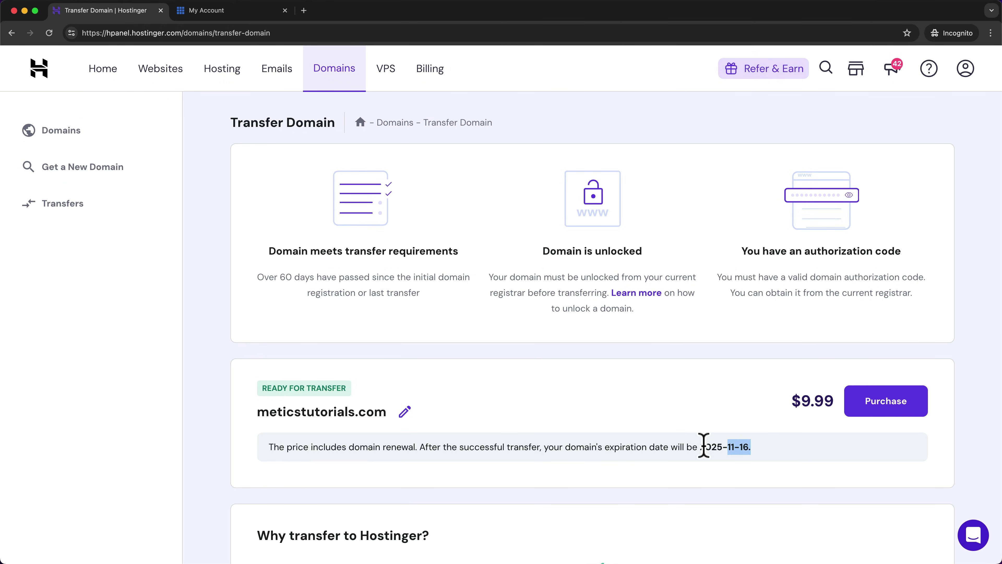
{"action": "left_click", "coordinate": [704, 447]}
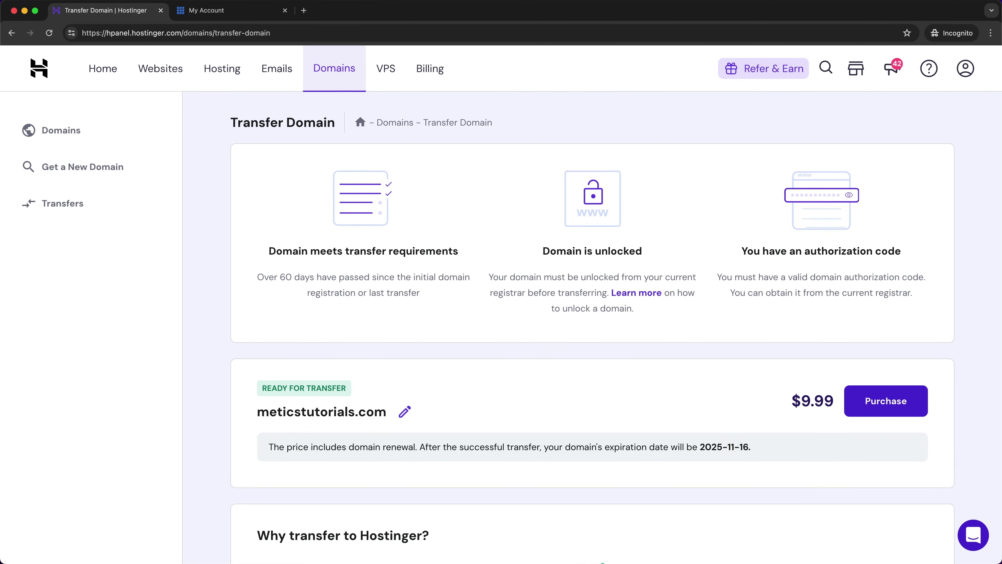
Purchase the $12.31 domain transfer, paying with the credit card option
{"action": "left_click", "coordinate": [870, 406]}
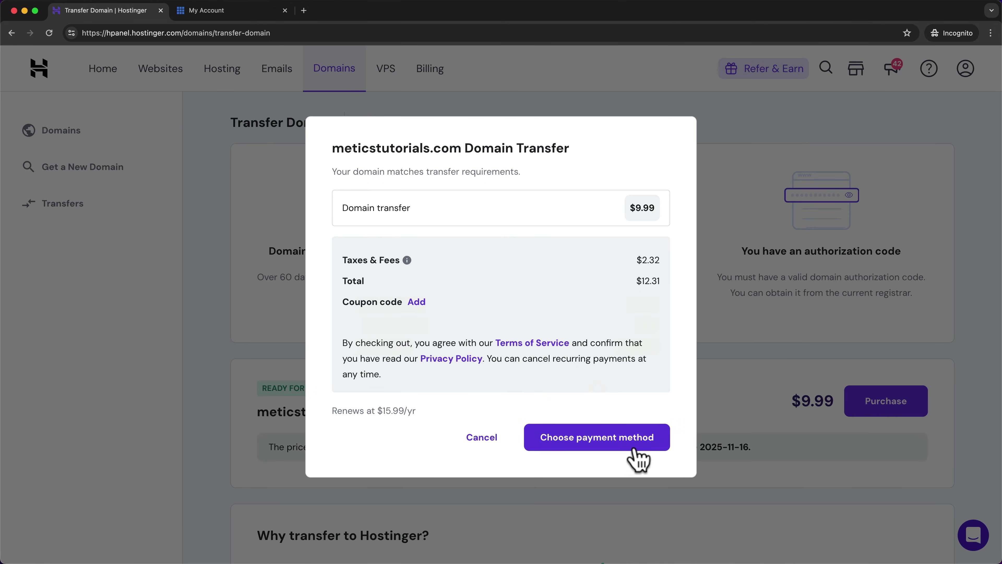
{"action": "left_click", "coordinate": [618, 450]}
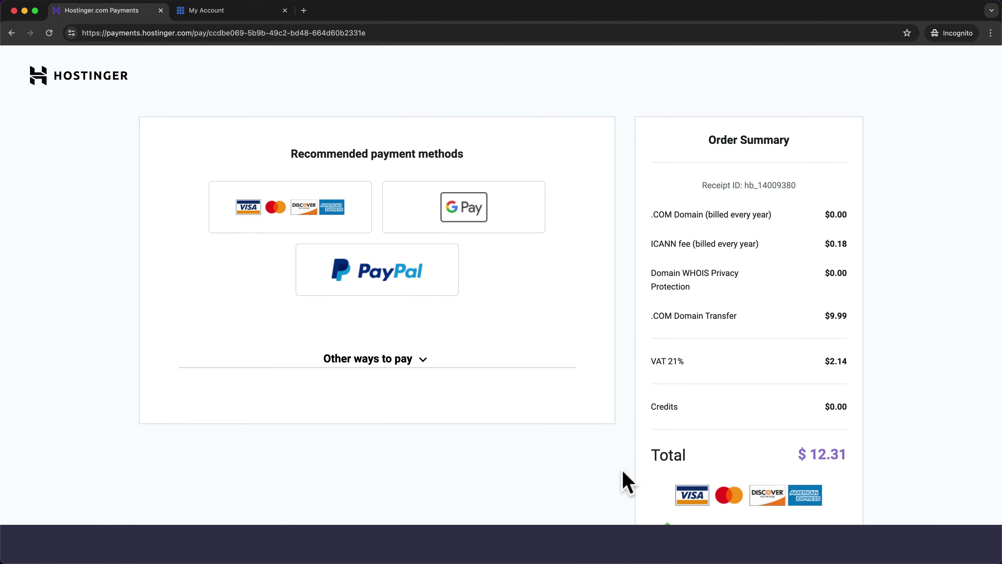
{"action": "left_click", "coordinate": [343, 213]}
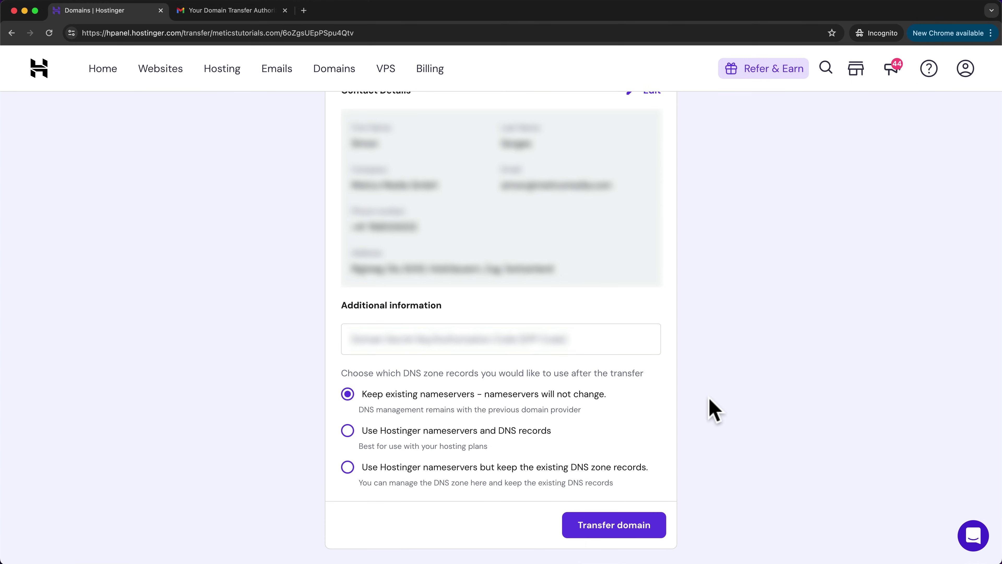
Paste the authorization code and choose 'Use Hostinger nameservers and DNS records'
{"action": "left_click", "coordinate": [442, 337]}
{"action": "key", "text": "super+v"}
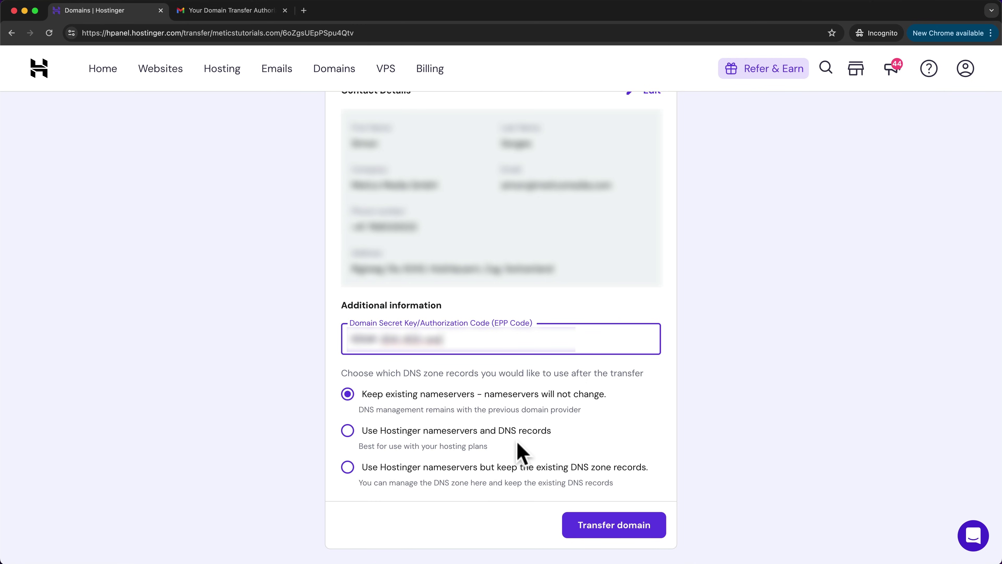
{"action": "left_click", "coordinate": [348, 433]}
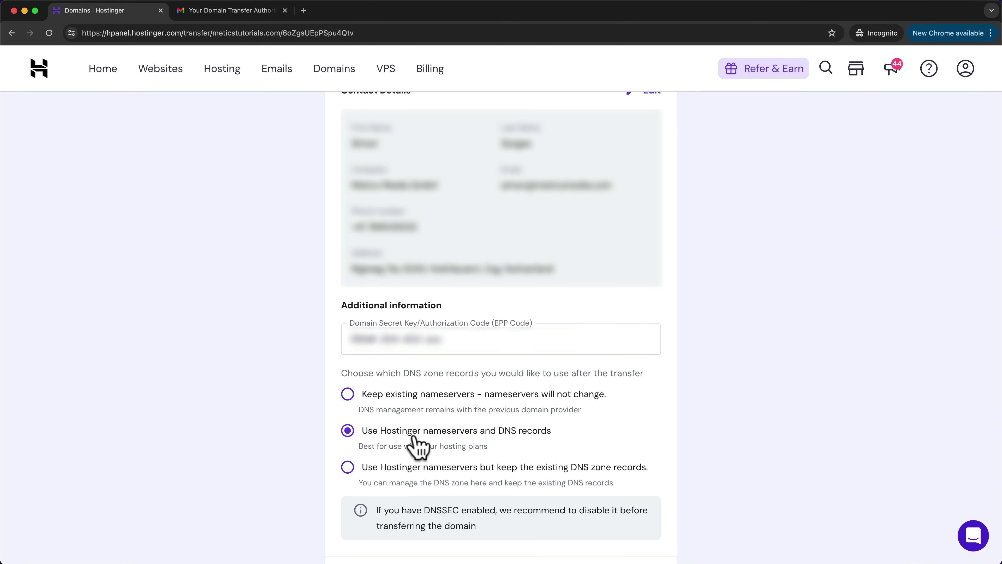
{"action": "scroll", "coordinate": [482, 431], "scroll_direction": "down", "scroll_amount": 3}
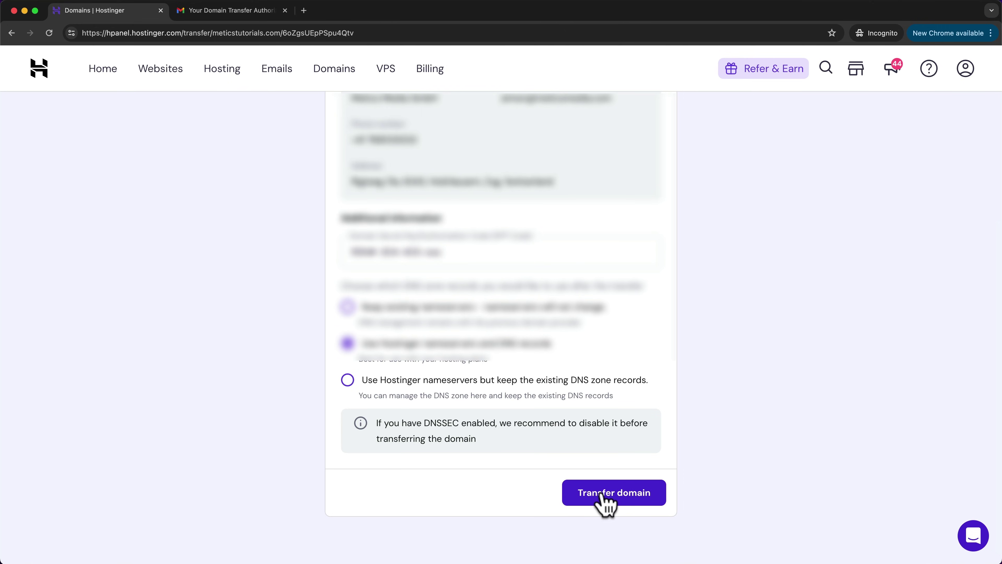
{"action": "left_click", "coordinate": [603, 496]}
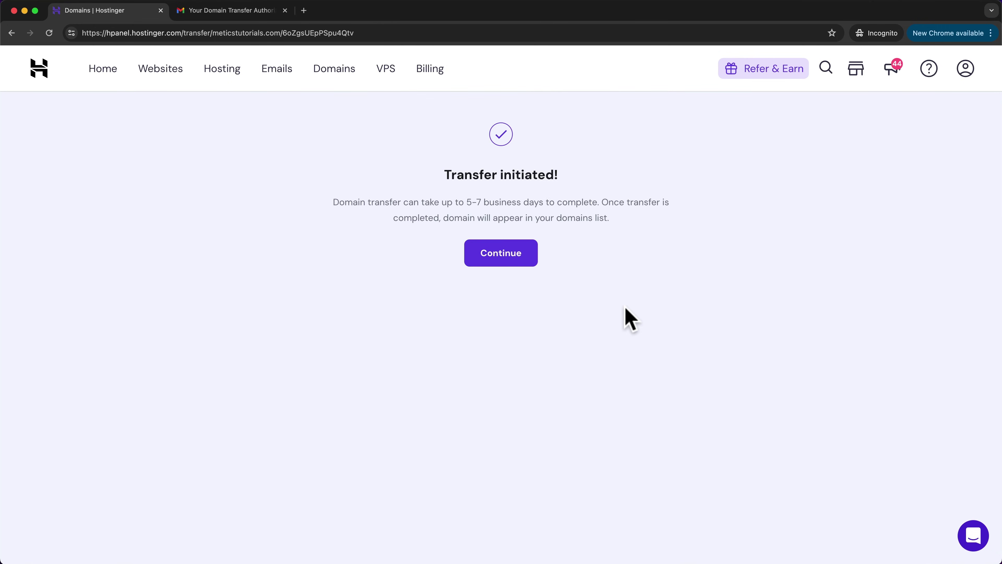